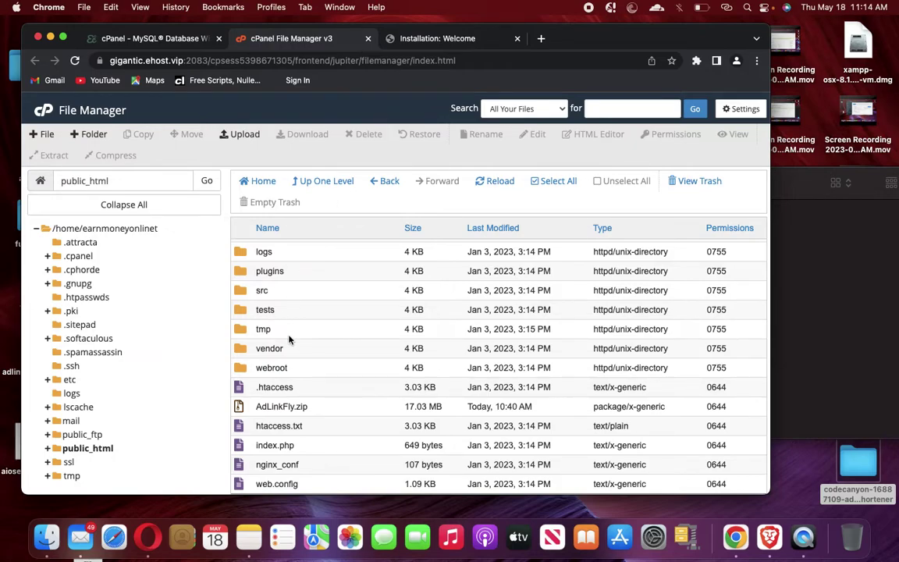
Step: Review the AdLinkFly script files in the public_html folder and the database user assignment in the MySQL Database Wizard
scroll(289, 338, up, 2)
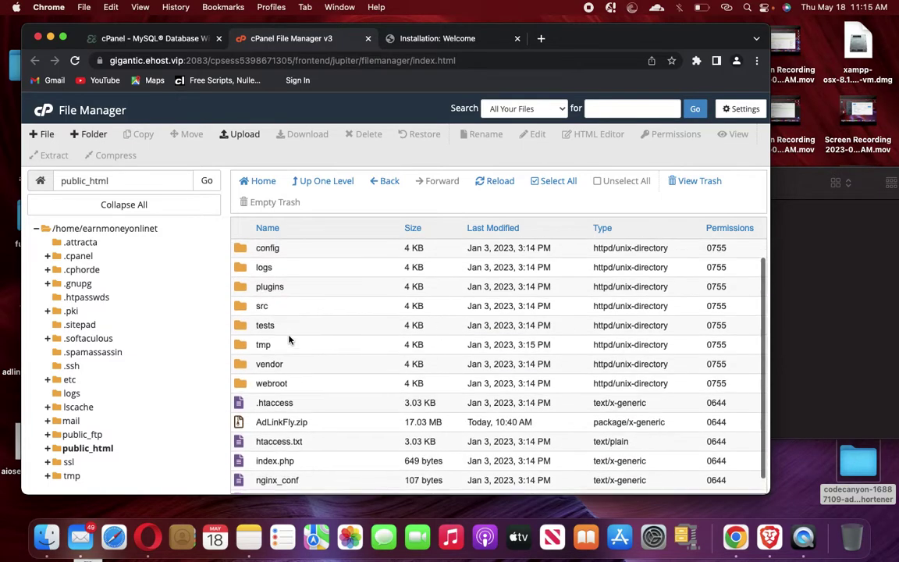
scroll(289, 338, down, 2)
scroll(288, 338, up, 1)
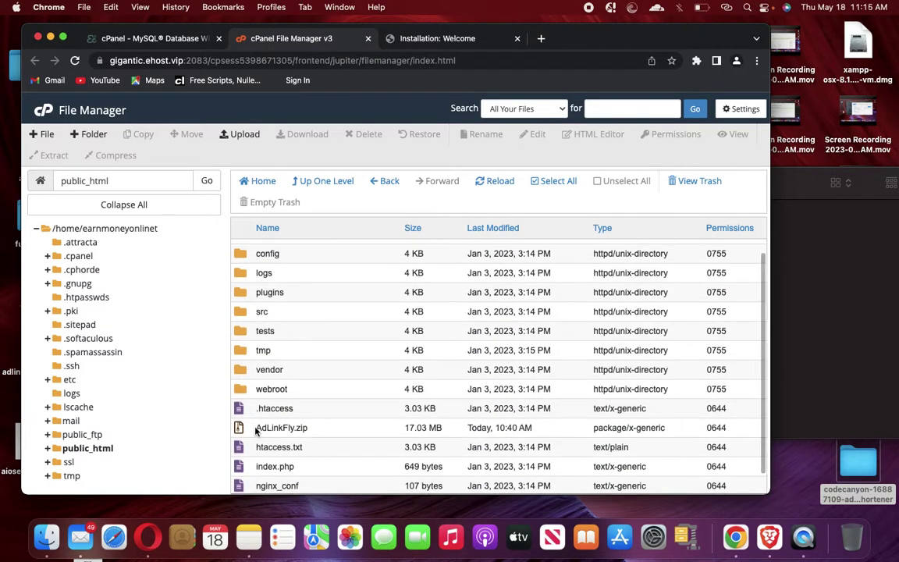
click(87, 449)
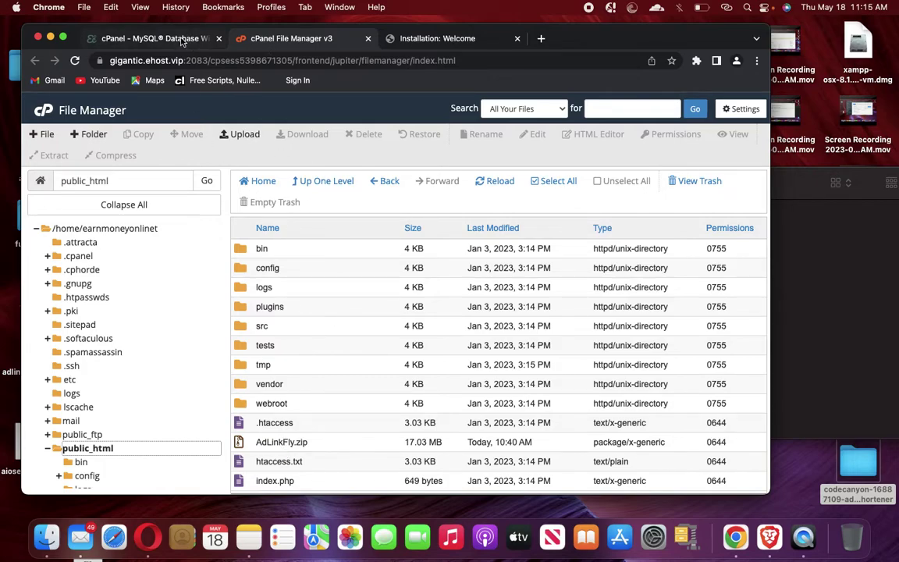
click(167, 39)
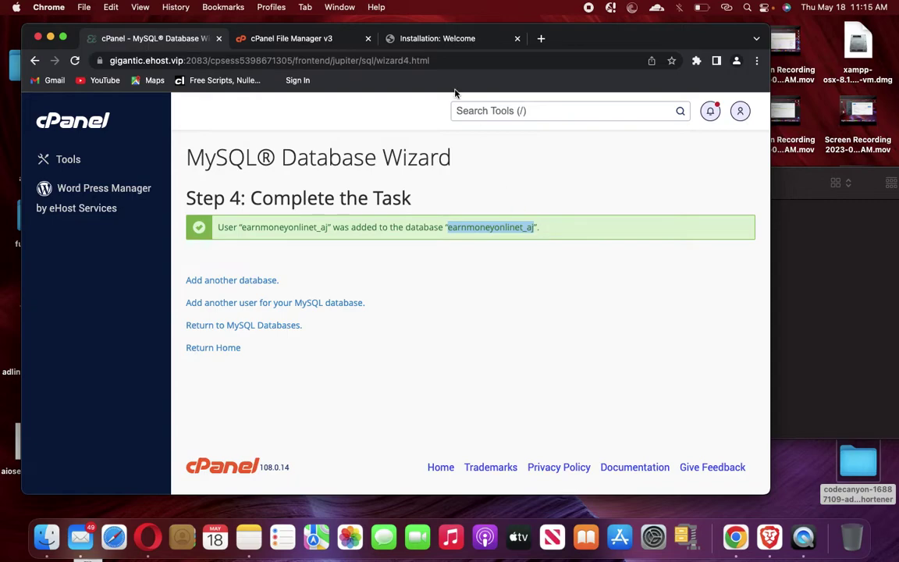
Step: Start the script installation and enter the cPanel database identifier earnmoneyonlinet_aj as both the database username and database name
click(433, 39)
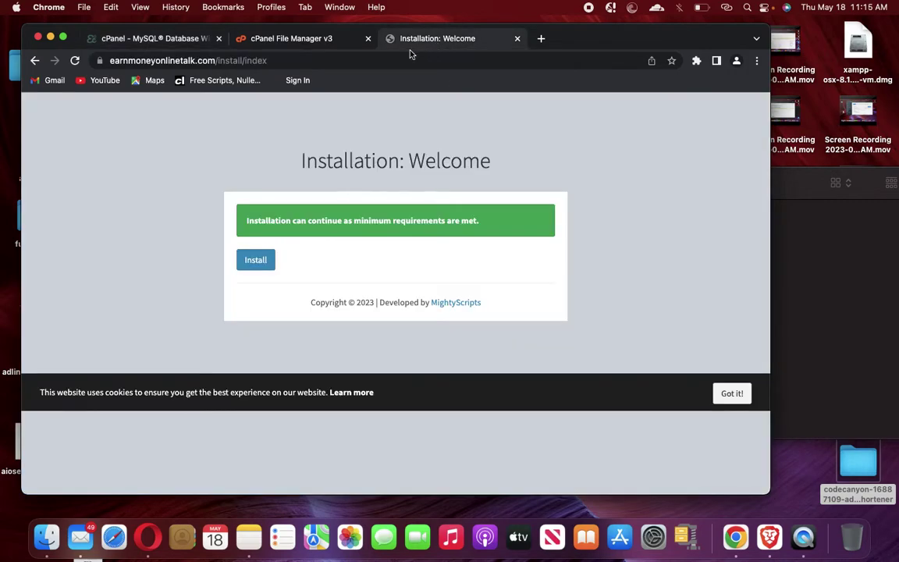
click(253, 262)
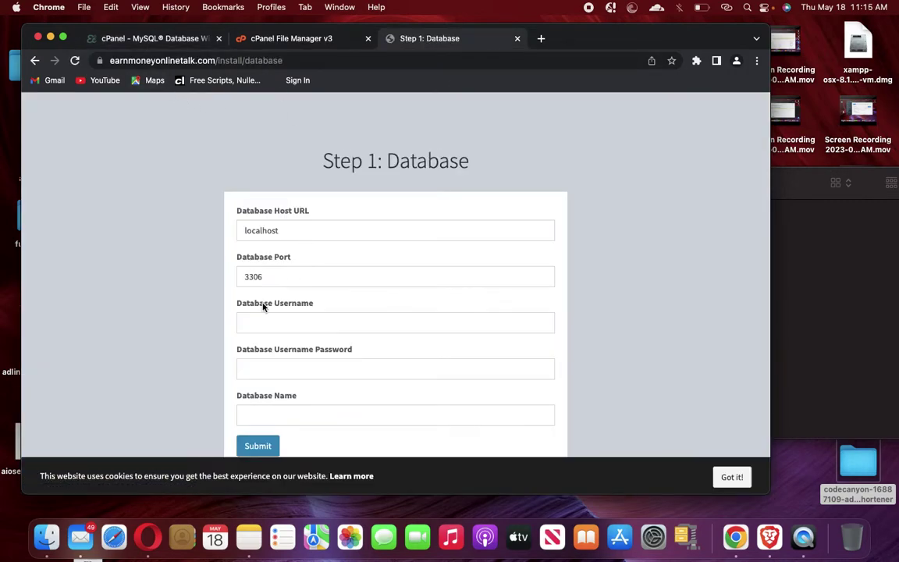
click(280, 322)
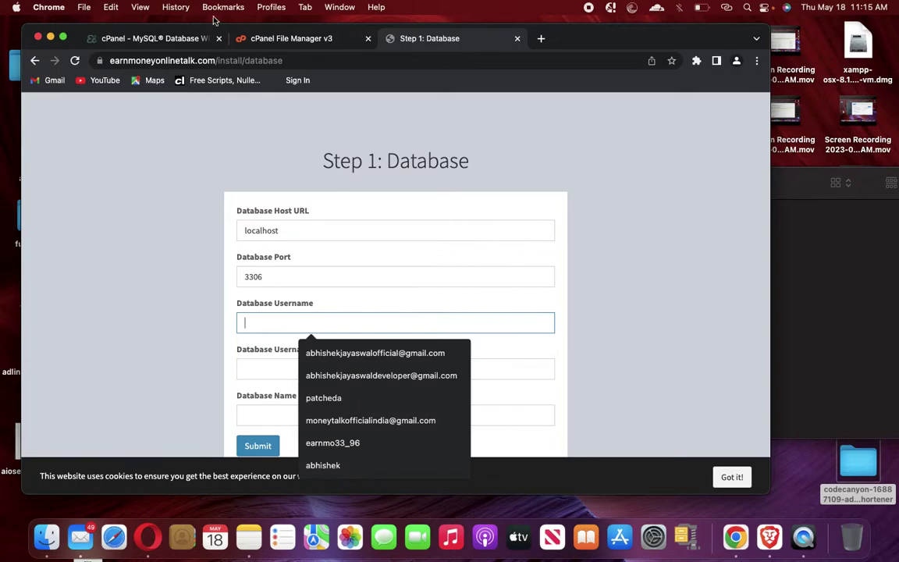
click(173, 38)
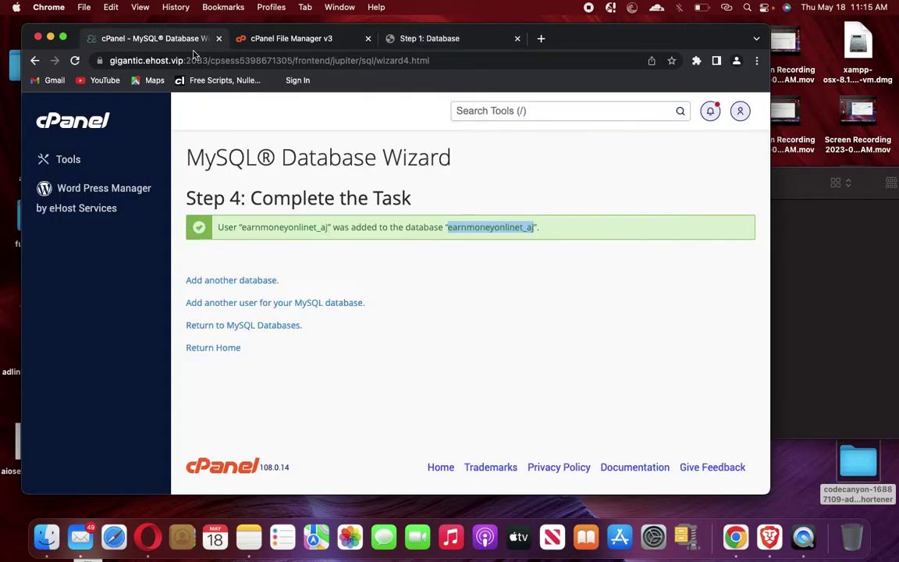
right_click(484, 231)
click(499, 255)
click(457, 40)
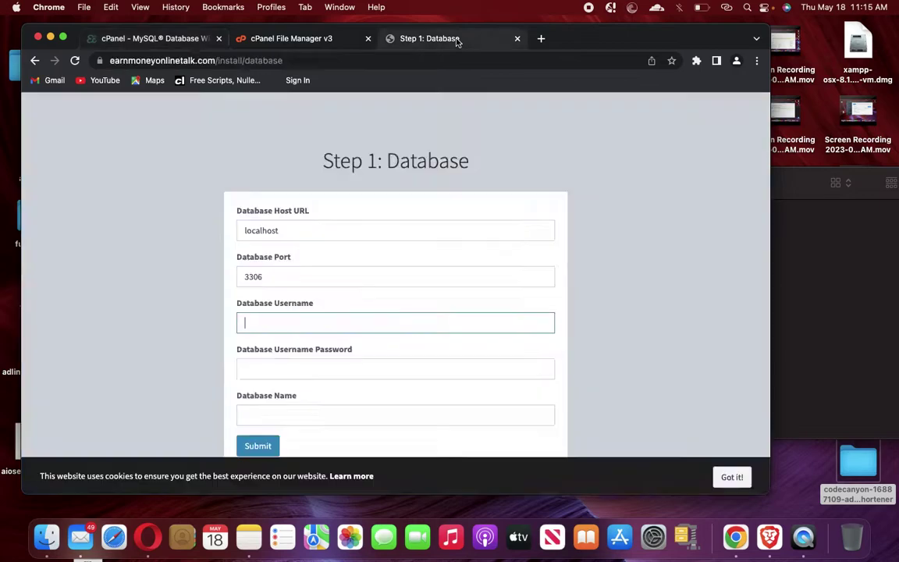
key(super+v)
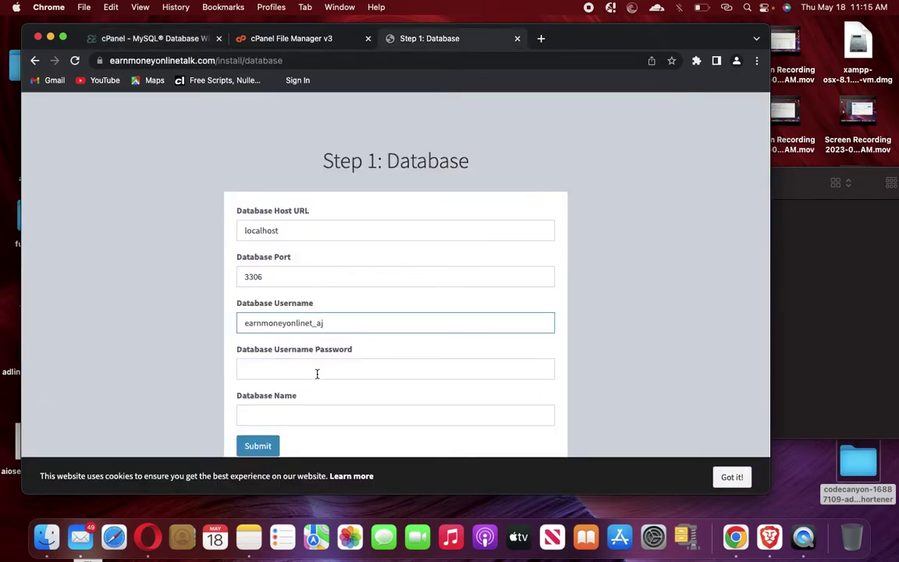
click(310, 409)
key(super+v)
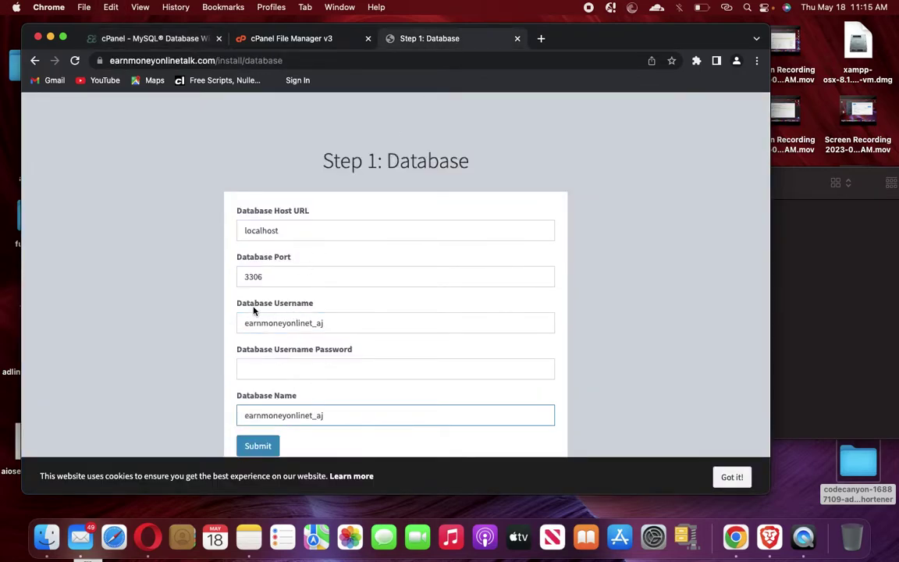
Step: Enter the database username password and submit the database connection details
click(320, 373)
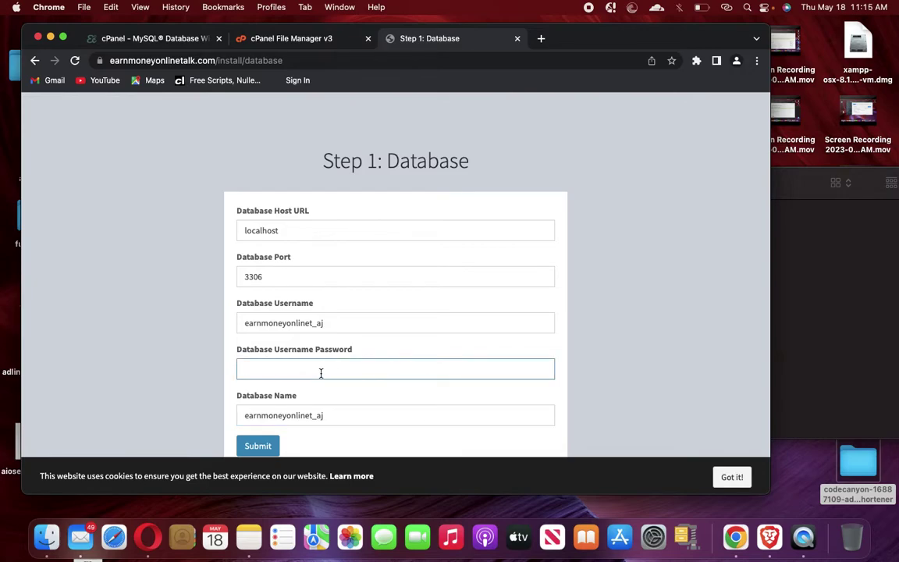
text(aaaaaaaaaaaaa)
click(266, 443)
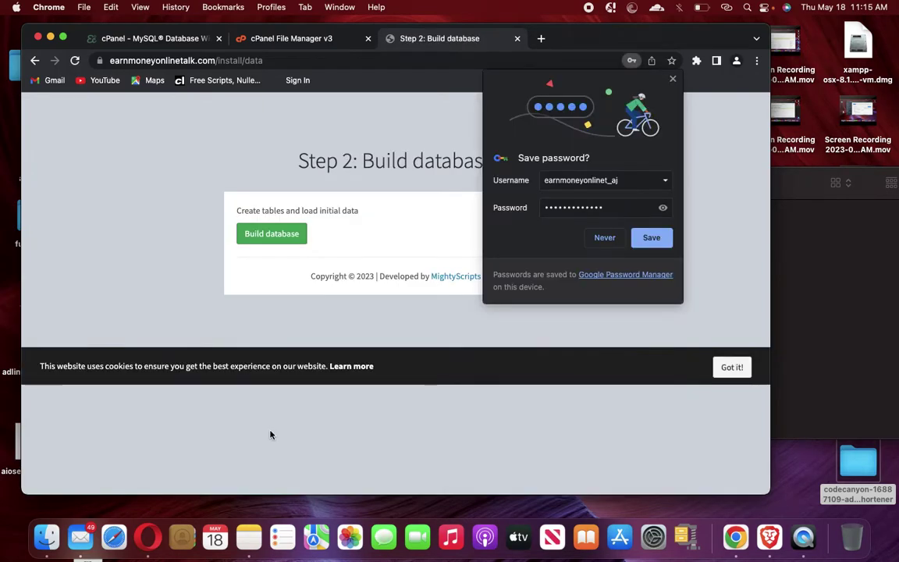
Step: Decline saving the password, build the database tables with their initial data, and dismiss the cookie notice
click(609, 239)
click(289, 239)
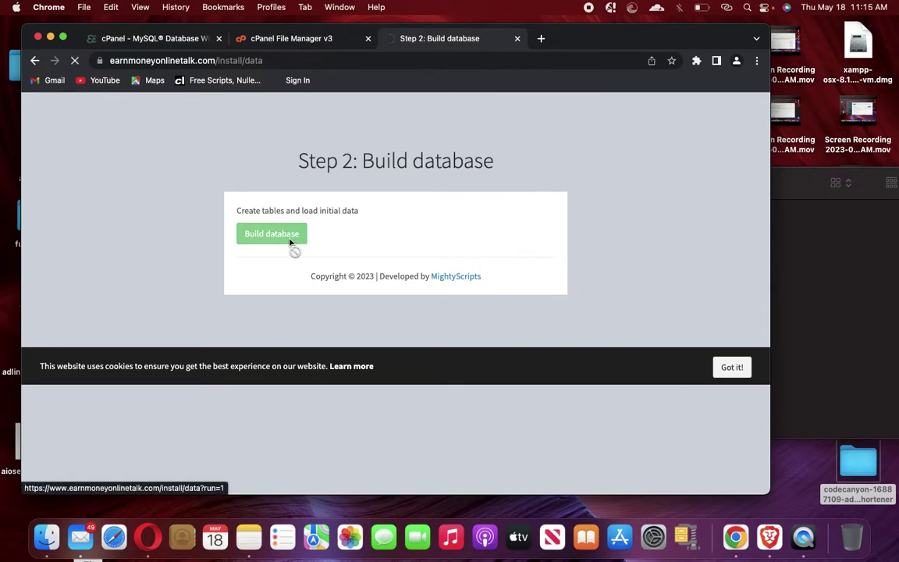
click(728, 367)
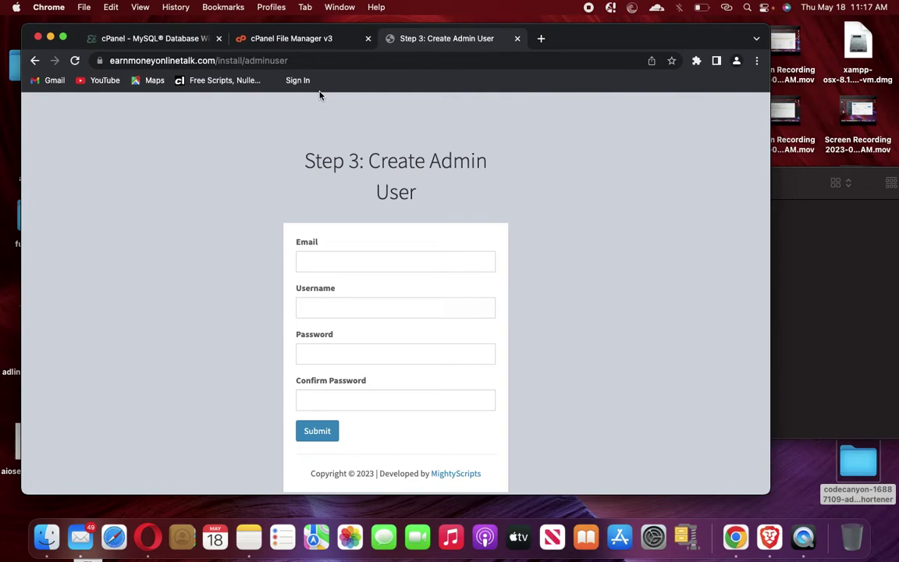
Step: Create the admin user by filling in the email, username, password and password confirmation, and submit the form
click(351, 261)
click(379, 292)
click(341, 309)
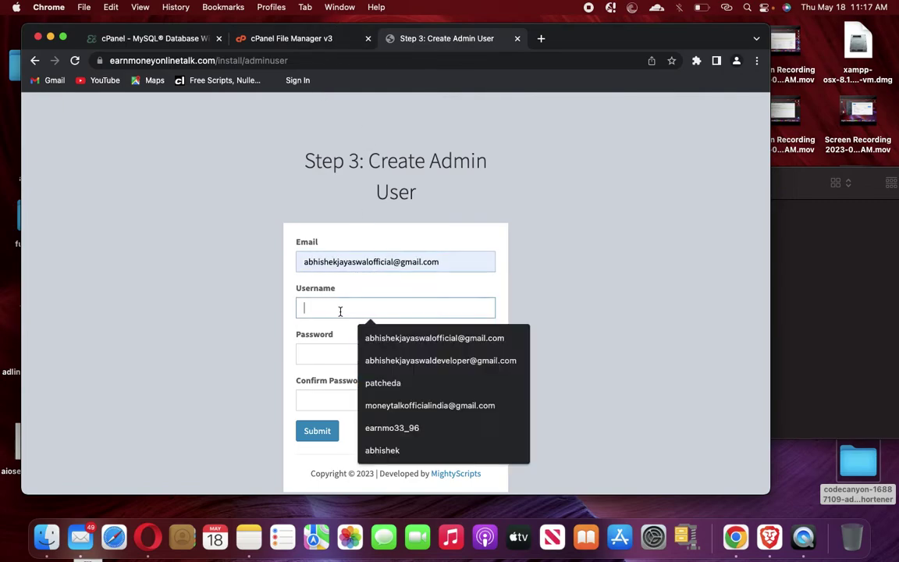
click(375, 450)
click(356, 350)
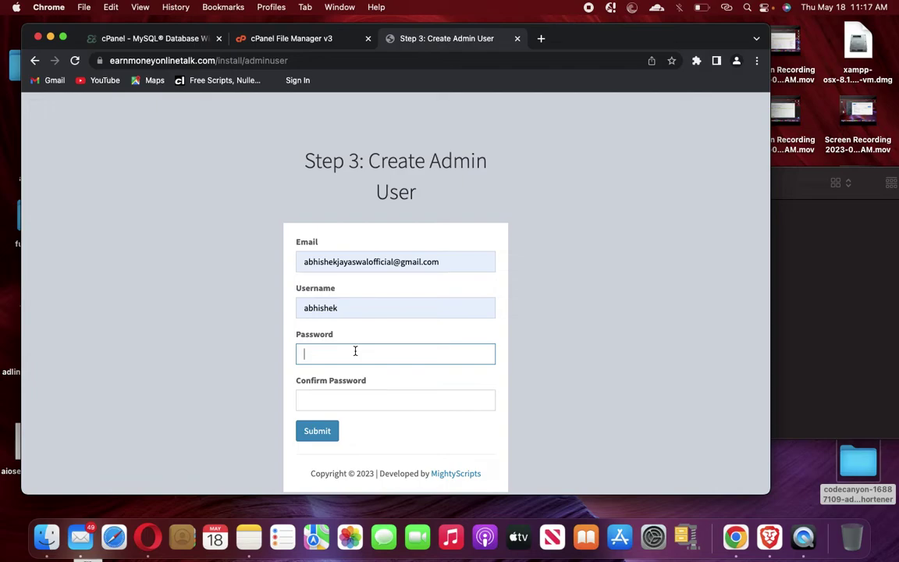
text(••••••••••)
click(371, 399)
text(••••••••••)
click(329, 429)
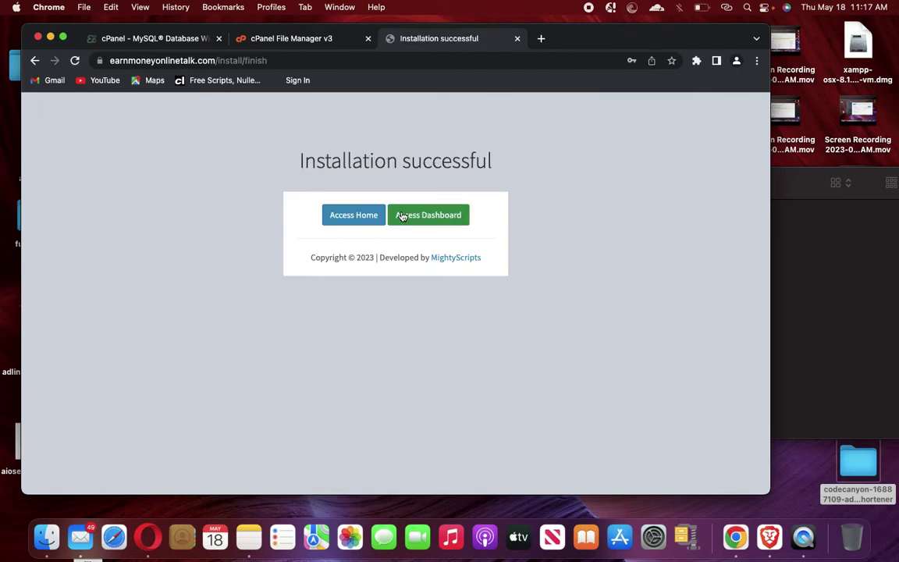
Step: Access the dashboard and sign in to AdLinkFly with the admin's email and account password
click(421, 218)
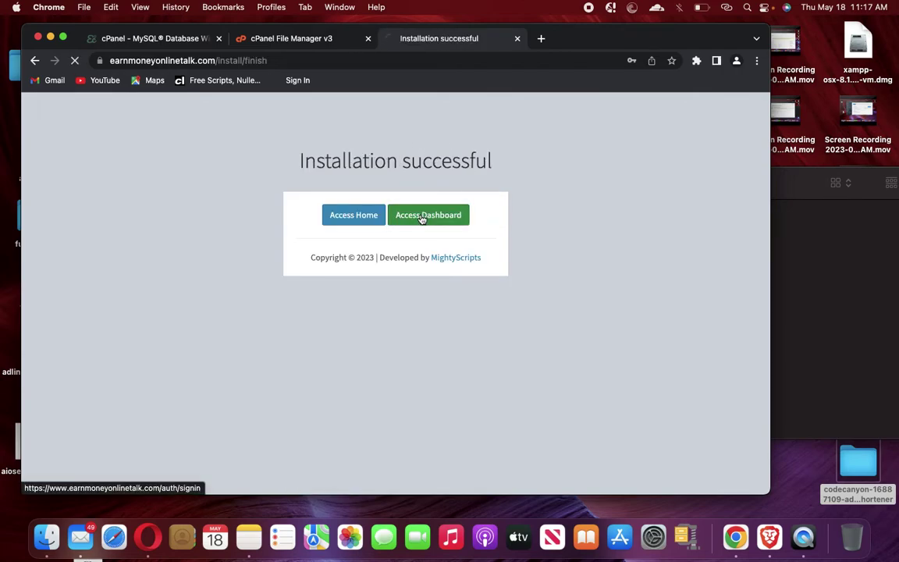
click(391, 249)
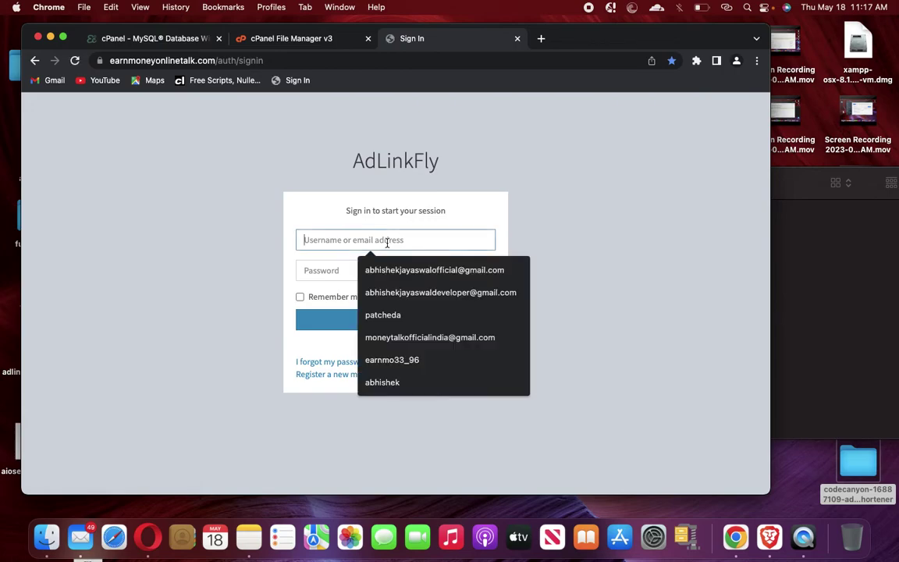
click(396, 262)
click(367, 269)
text(**********)
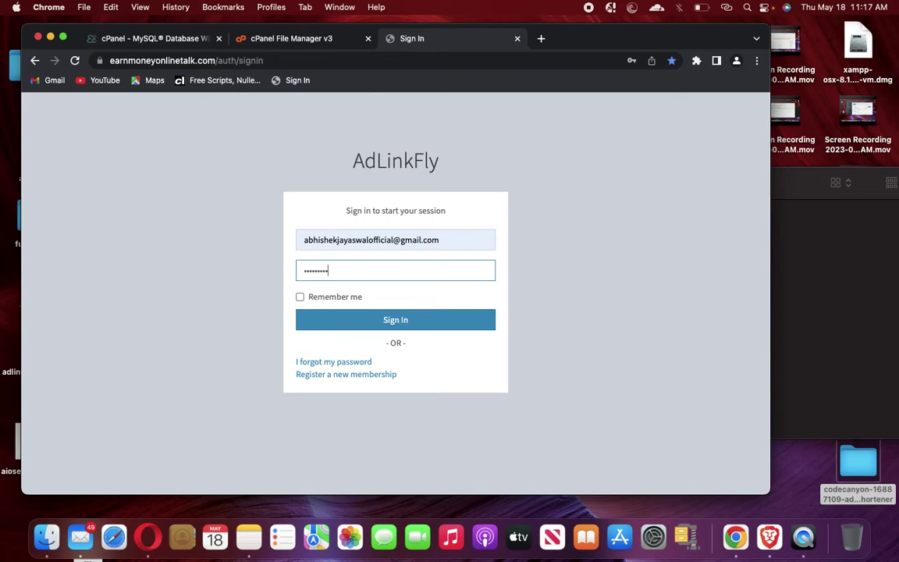
click(391, 316)
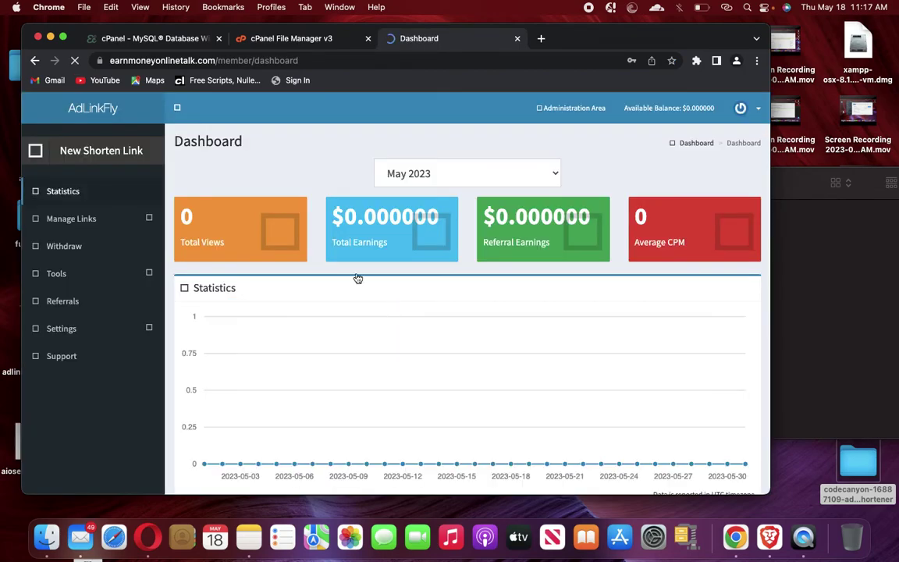
Step: Check the site's home page, return to the member dashboard, and look over its statistics
click(107, 111)
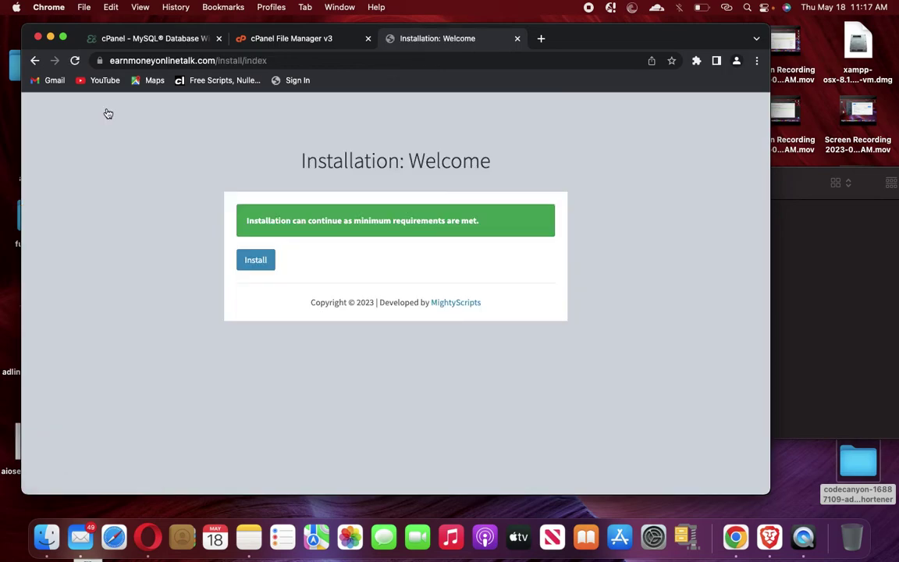
click(34, 60)
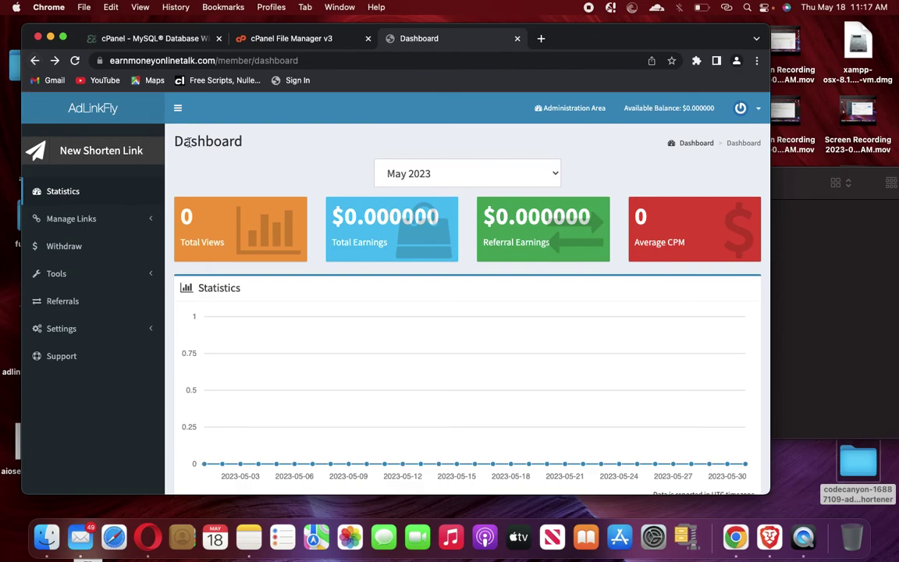
scroll(243, 240, down, 5)
scroll(243, 240, down, 1)
scroll(244, 240, up, 6)
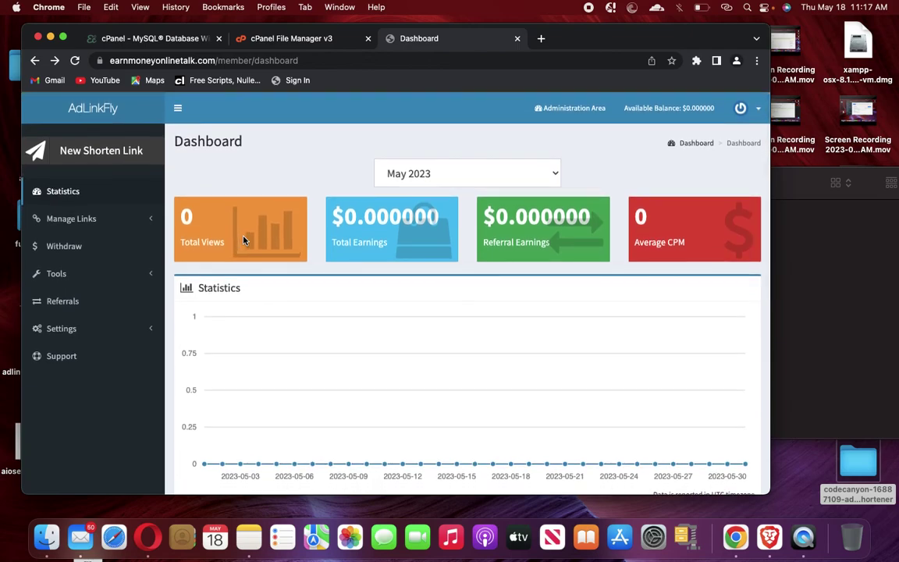